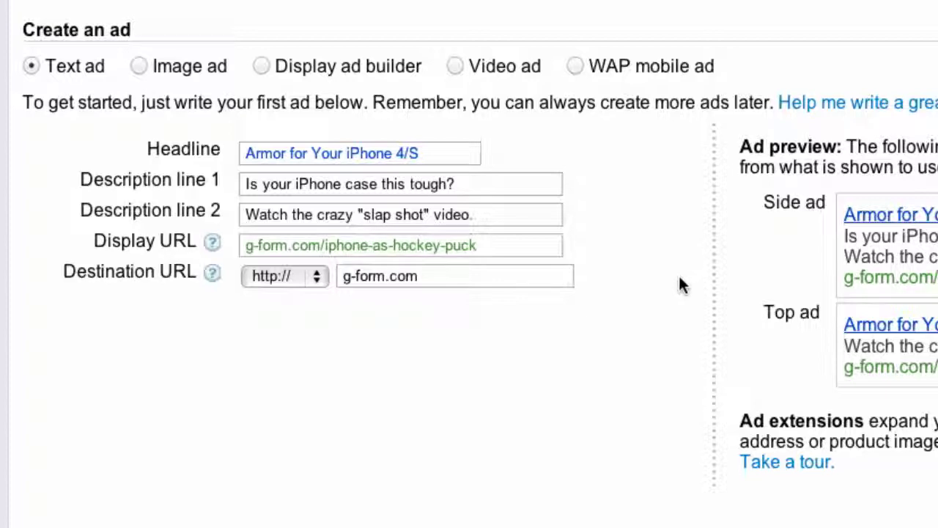
pyautogui.scroll(-8, 679, 285)
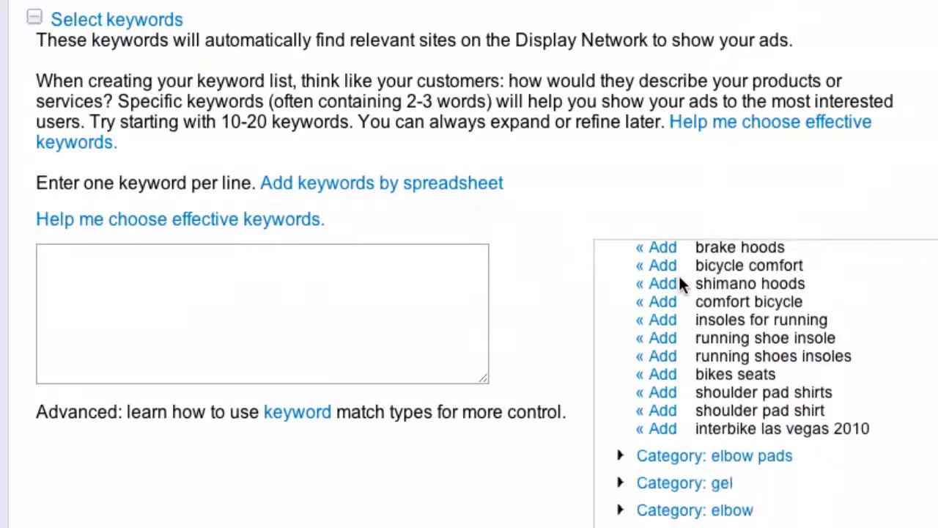
pyautogui.scroll(5, 679, 297)
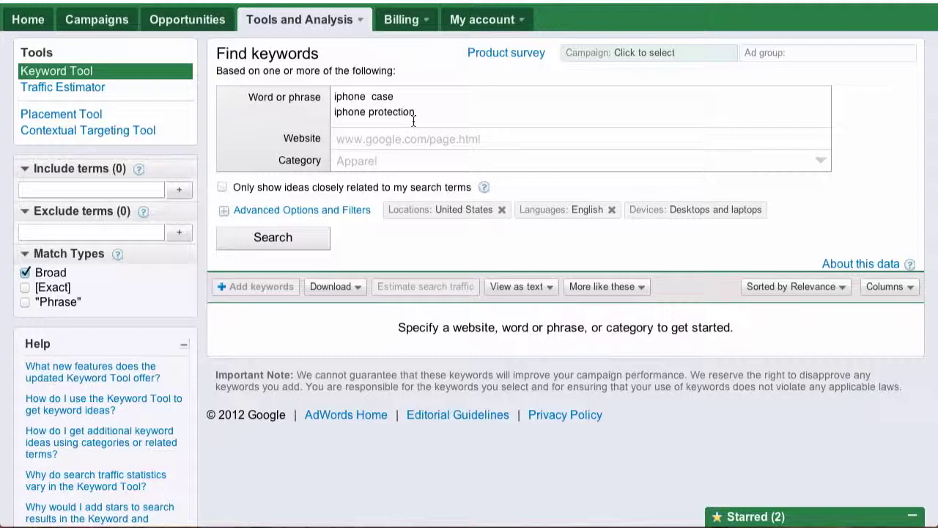
# - Search for keyword ideas based on the phrases "iphone case" and "iphone protection"
pyautogui.click(262, 244)
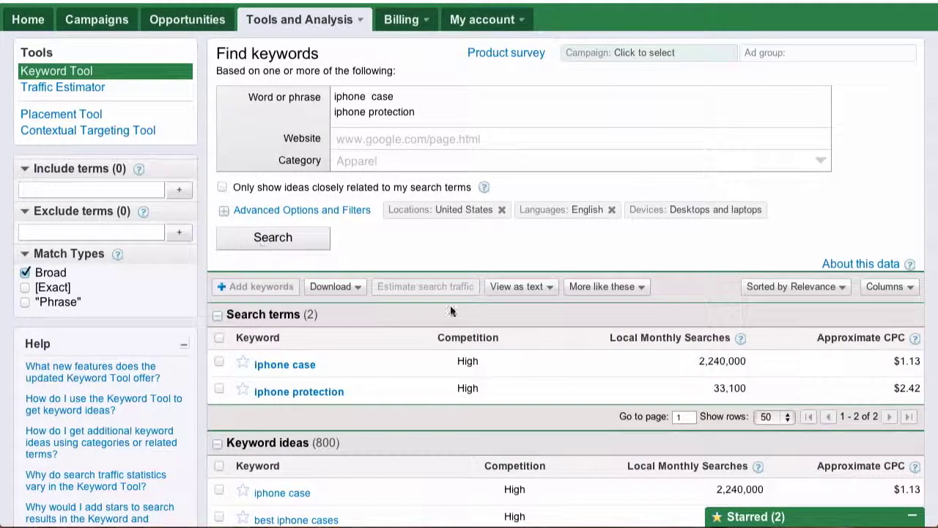
pyautogui.scroll(-2, 651, 363)
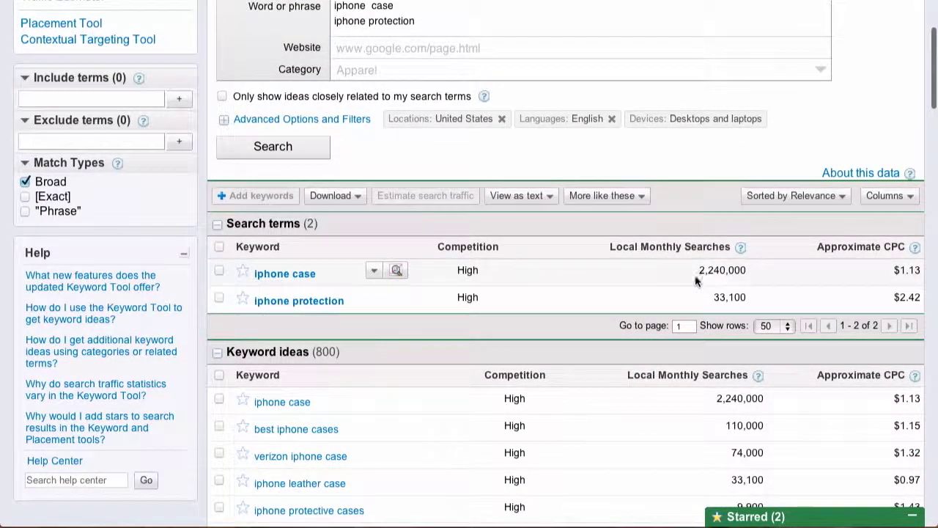
pyautogui.scroll(-2, 491, 321)
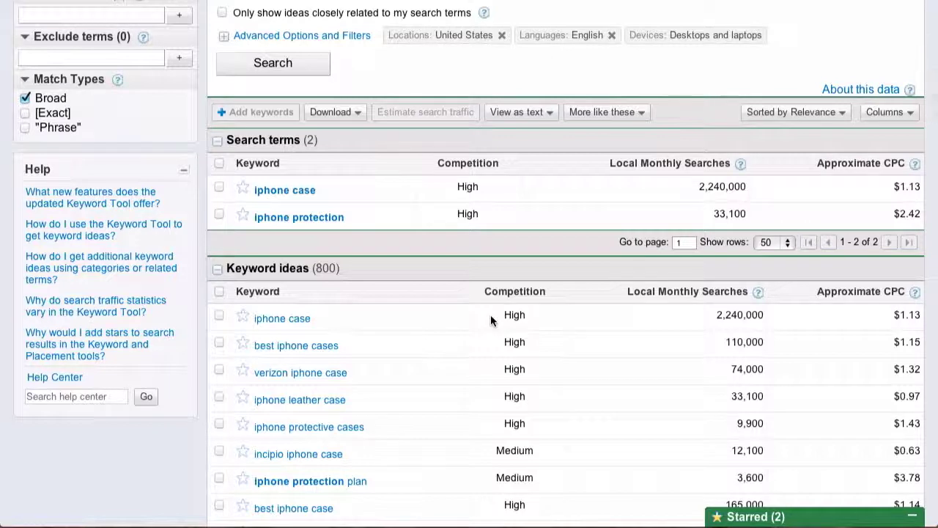
# - Select the keyword ideas "iphone case", "best iphone cases" and "iphone bumper case"
pyautogui.click(215, 314)
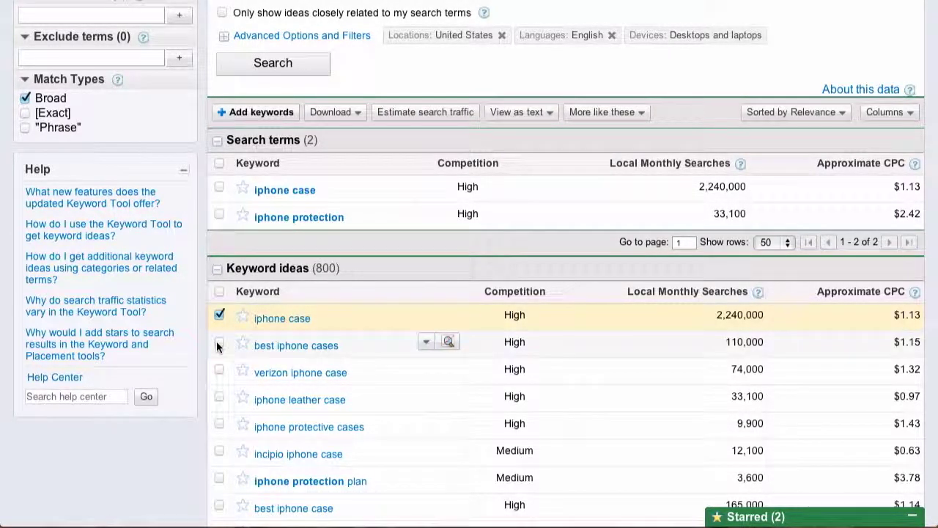
pyautogui.click(218, 345)
pyautogui.scroll(-2, 335, 372)
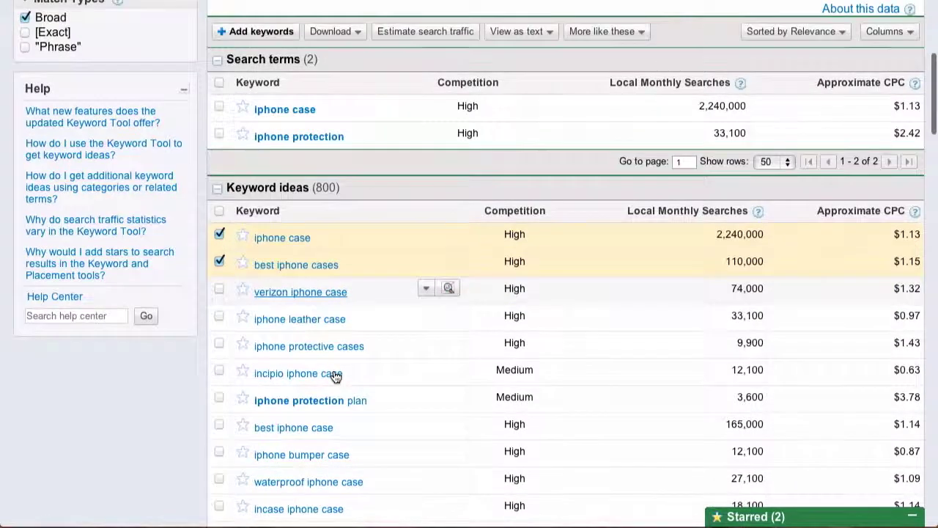
pyautogui.scroll(-5, 335, 376)
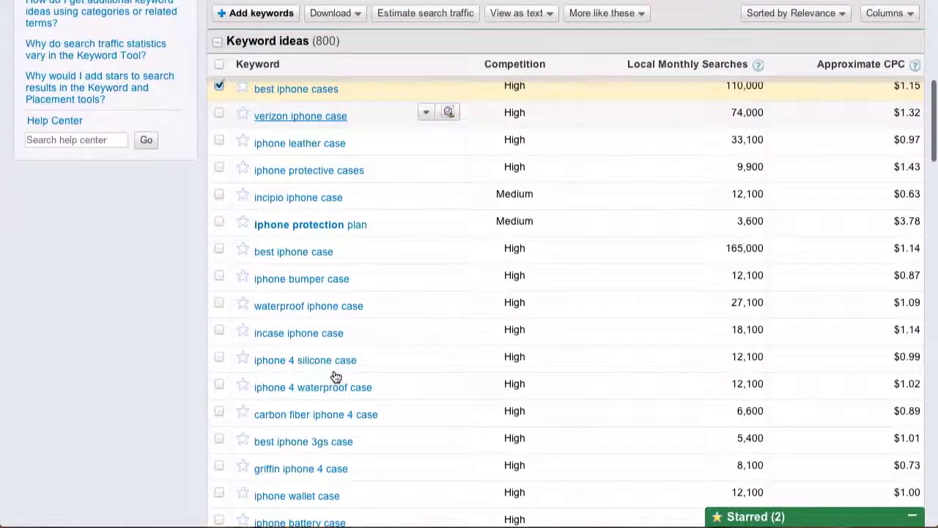
pyautogui.click(219, 275)
# - Look through the remaining keyword ideas, checking their competition, monthly searches and approximate CPC
pyautogui.scroll(-3, 365, 360)
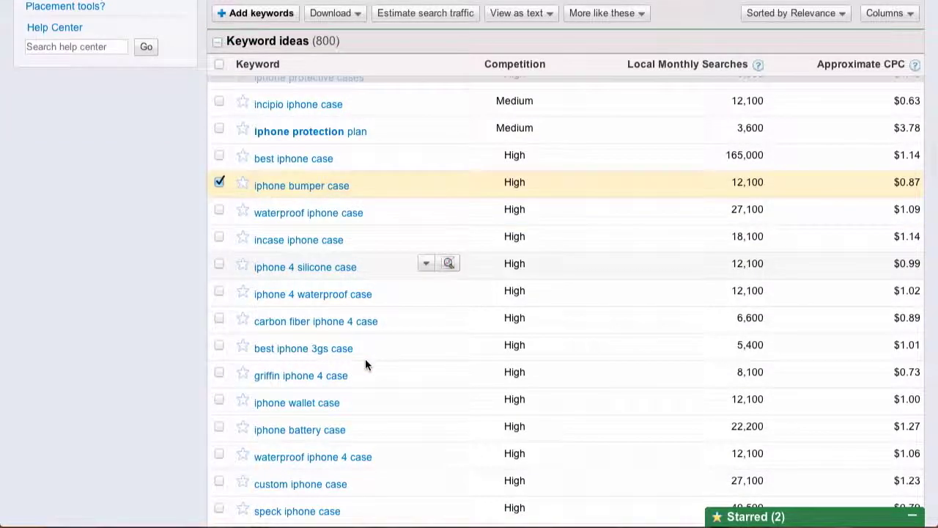
pyautogui.scroll(-1, 365, 366)
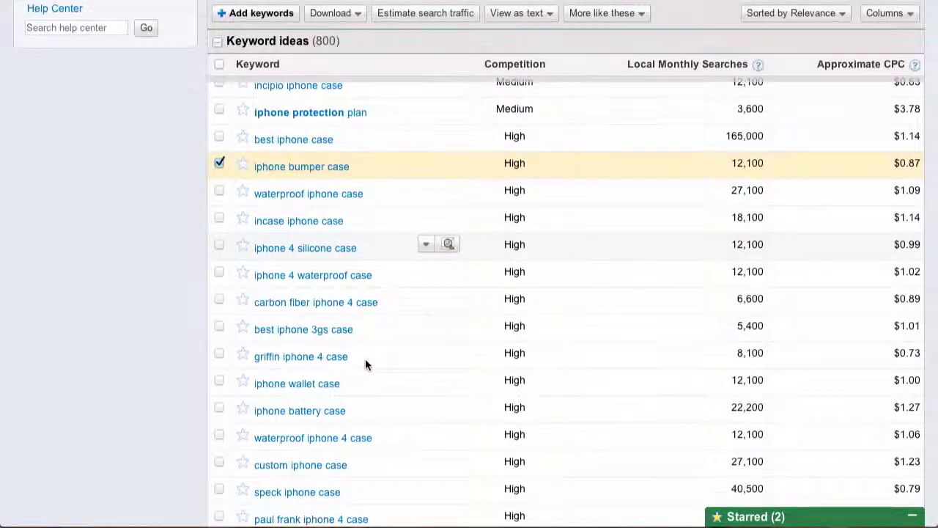
pyautogui.scroll(-2, 365, 358)
pyautogui.scroll(-2, 365, 359)
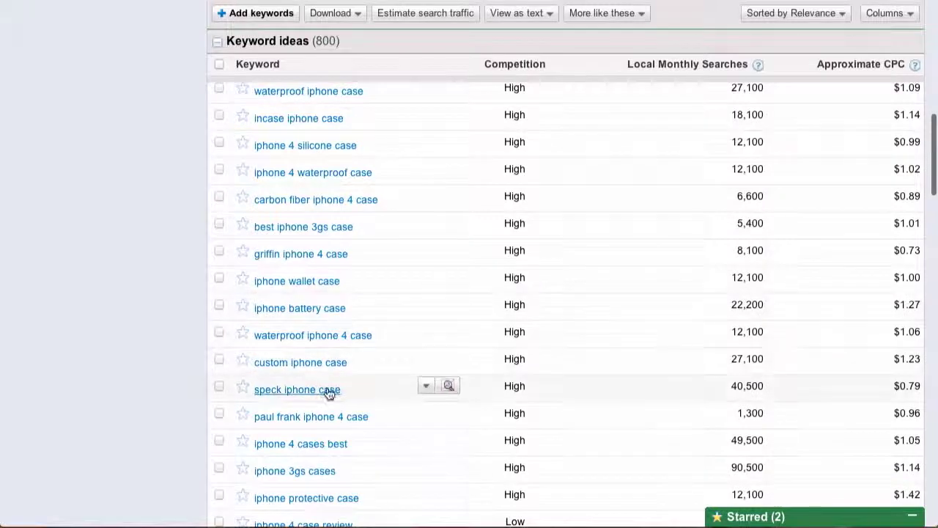
pyautogui.scroll(-2, 408, 429)
pyautogui.scroll(-3, 408, 430)
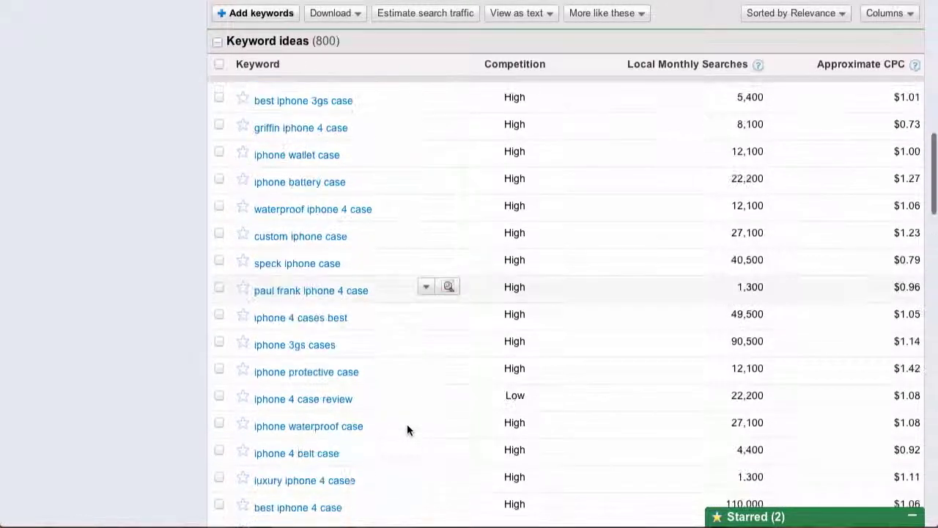
pyautogui.scroll(-3, 409, 430)
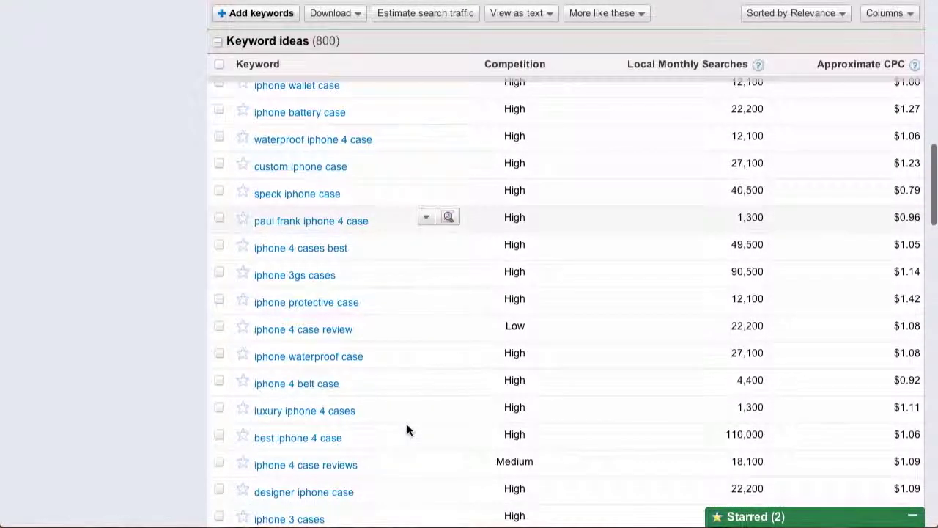
pyautogui.scroll(-1, 408, 430)
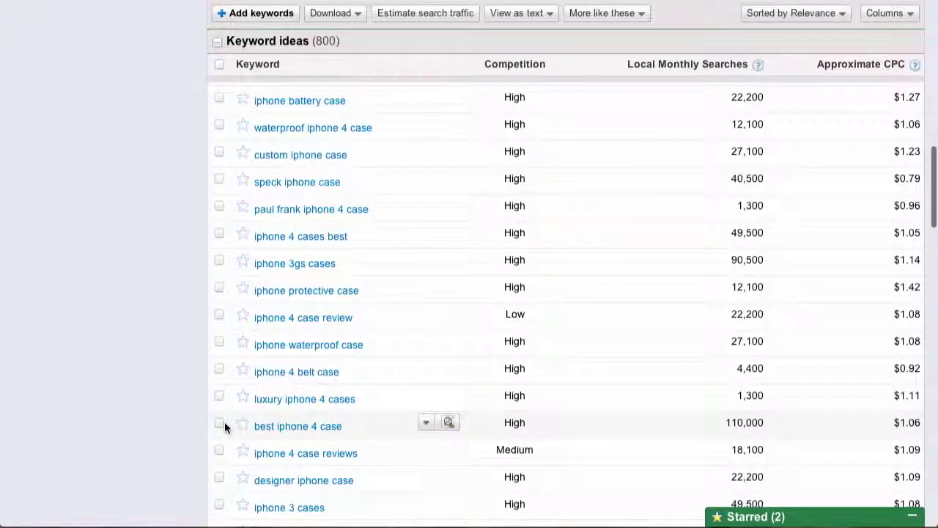
pyautogui.scroll(-2, 415, 451)
# - Select "iphone protection" among the original search terms above the keyword ideas
pyautogui.scroll(10, 415, 451)
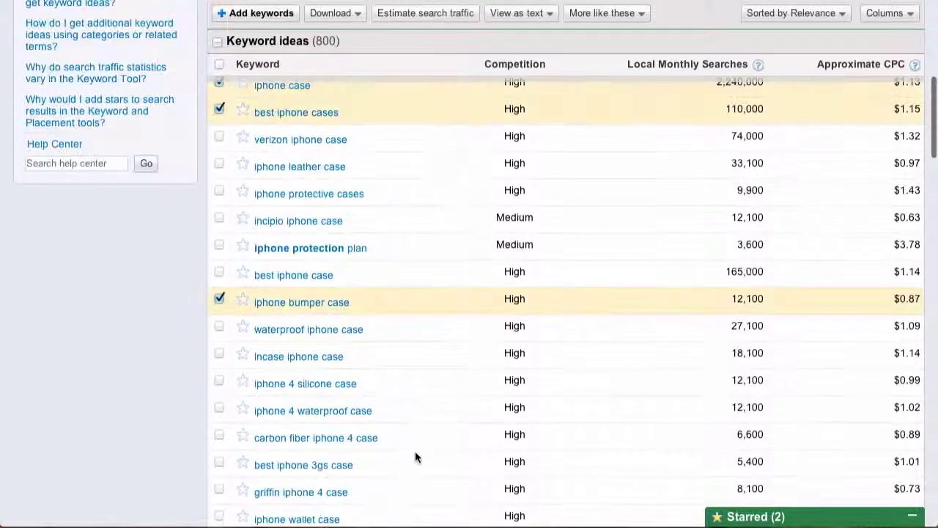
pyautogui.scroll(7, 415, 451)
pyautogui.scroll(-3, 415, 451)
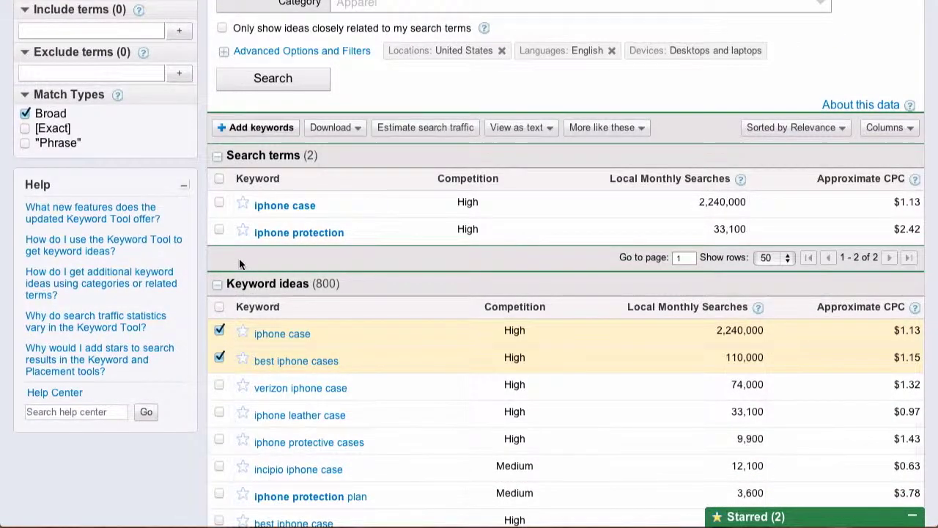
pyautogui.click(219, 229)
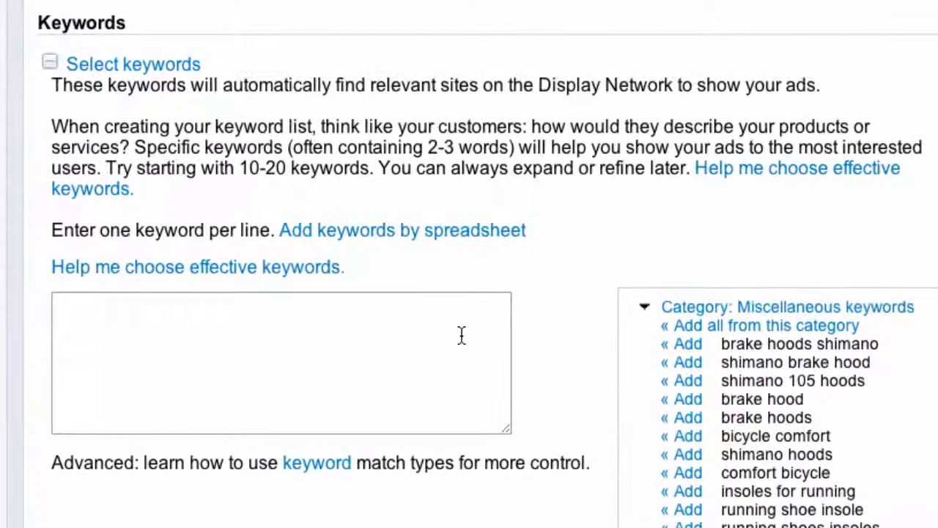
# - Enter "iphone protection", "iphone 4 protection" and "iphone 4s protection" as the ad's first keywords, one per line
pyautogui.click(462, 335)
pyautogui.write('iphone ')
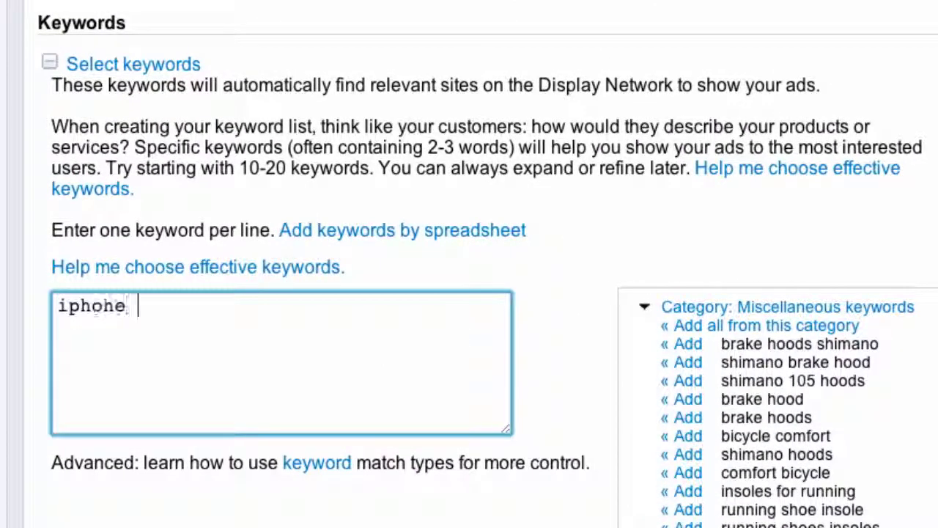
pyautogui.write('protection')
pyautogui.press('Return')
pyautogui.write('iph')
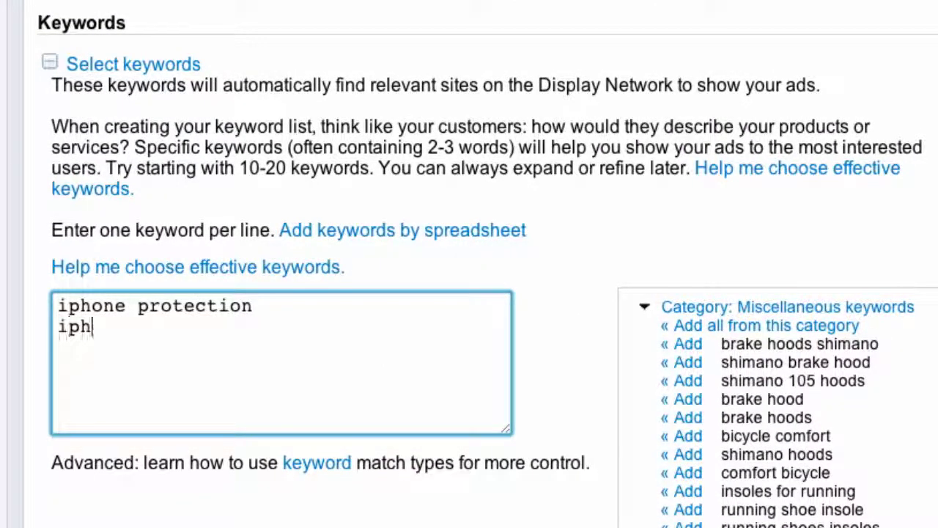
pyautogui.write('one 4 prote')
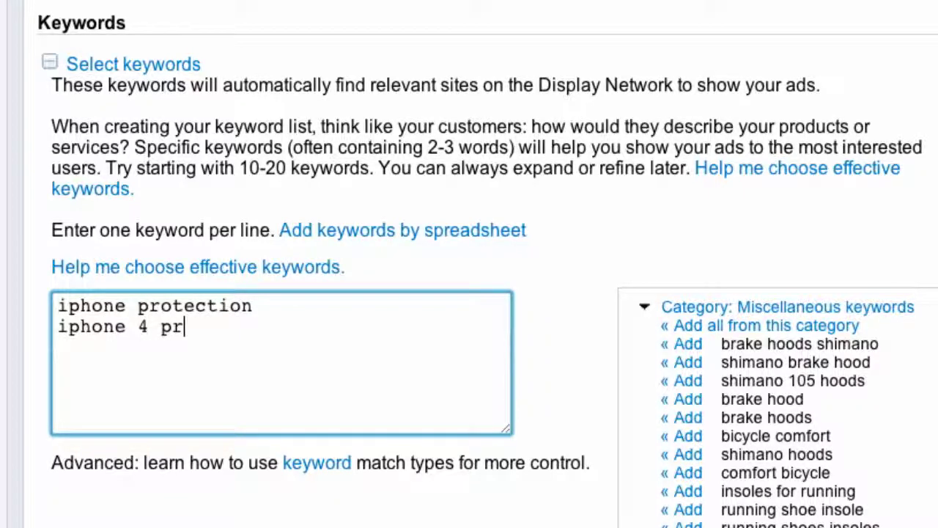
pyautogui.write('ion')
pyautogui.press('Return')
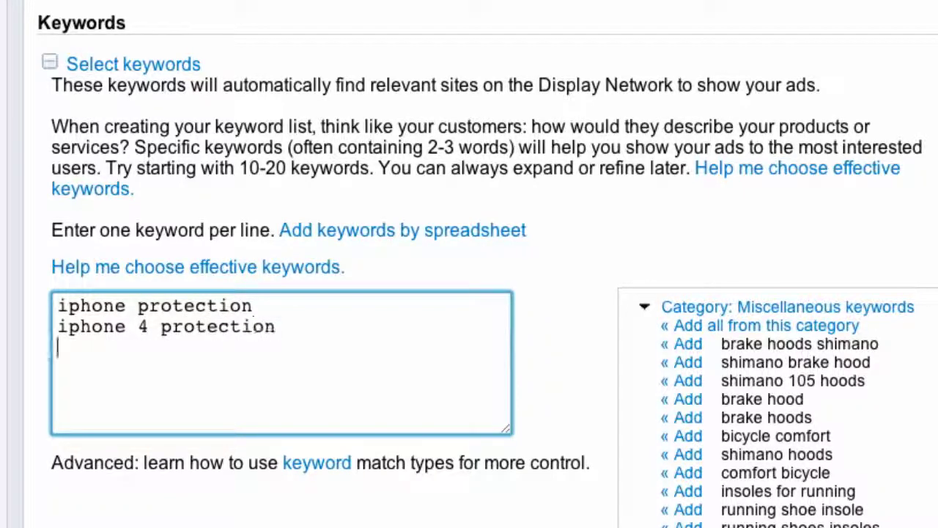
pyautogui.write('iphone ')
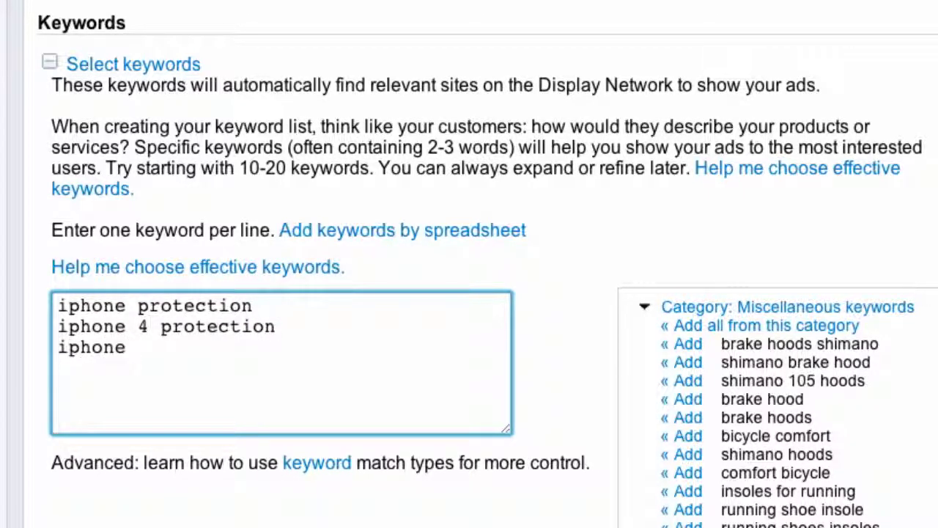
pyautogui.write('4s protection')
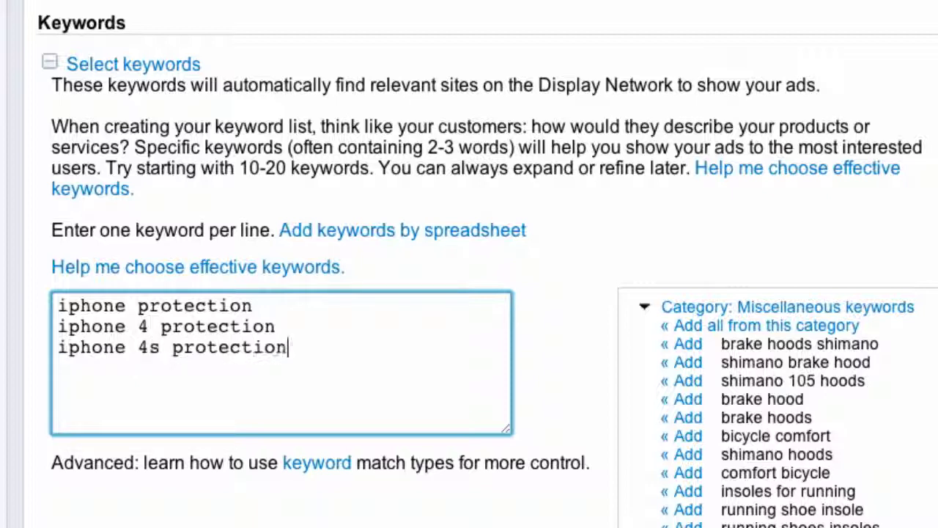
# - Duplicate the three protection keywords below and change the copies to "iphone case", "iphone 4 case" and "iphone 4s case"
pyautogui.moveTo(287, 350); pyautogui.dragTo(50, 304)
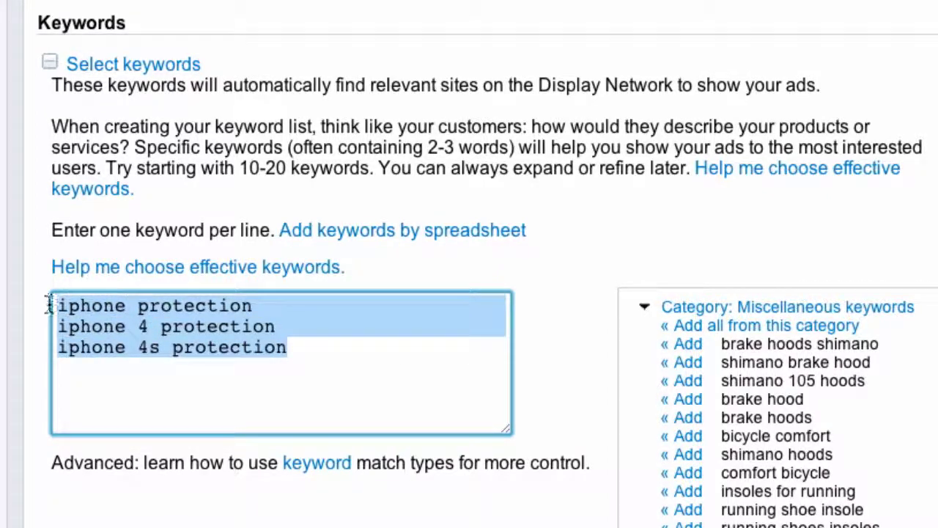
pyautogui.hotkey('ctrl', 'c')
pyautogui.click(126, 399)
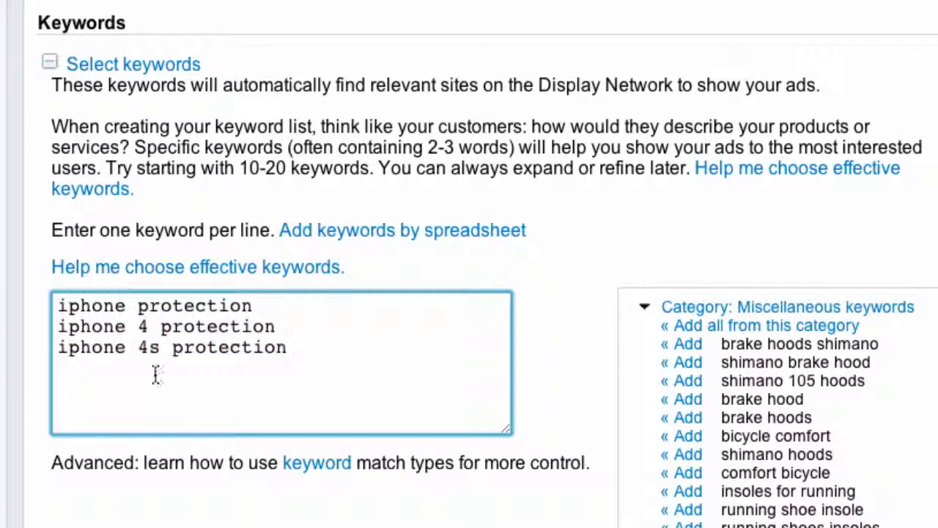
pyautogui.press('Return')
pyautogui.hotkey('ctrl', 'v')
pyautogui.doubleClick(214, 368)
pyautogui.write('case')
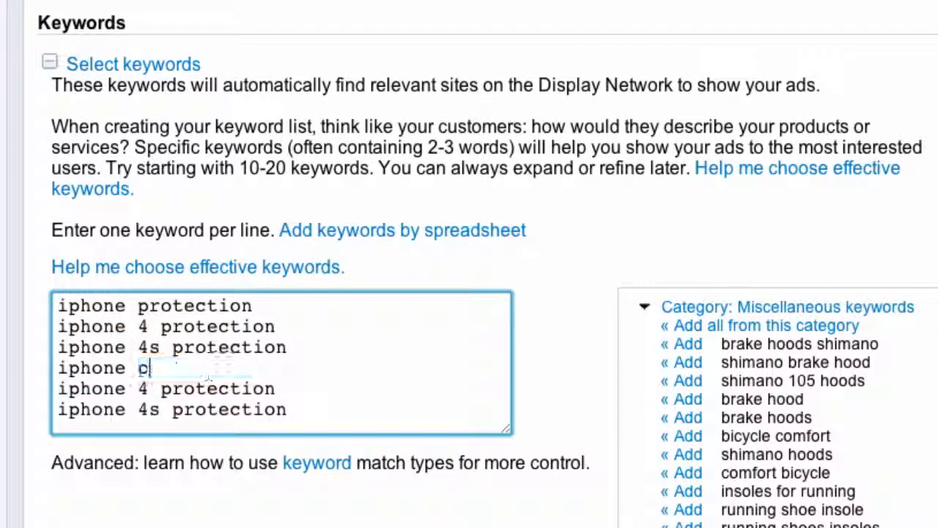
pyautogui.doubleClick(227, 389)
pyautogui.write('case')
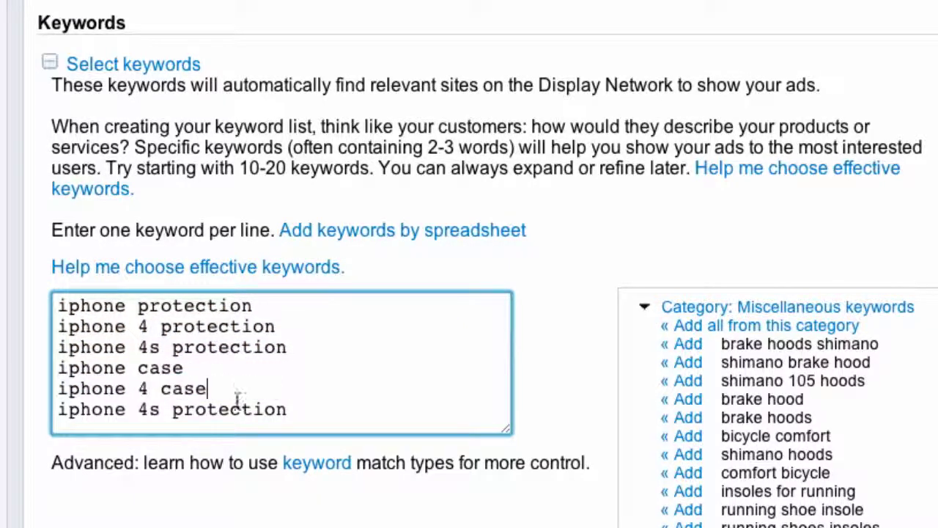
pyautogui.doubleClick(243, 409)
pyautogui.write('case')
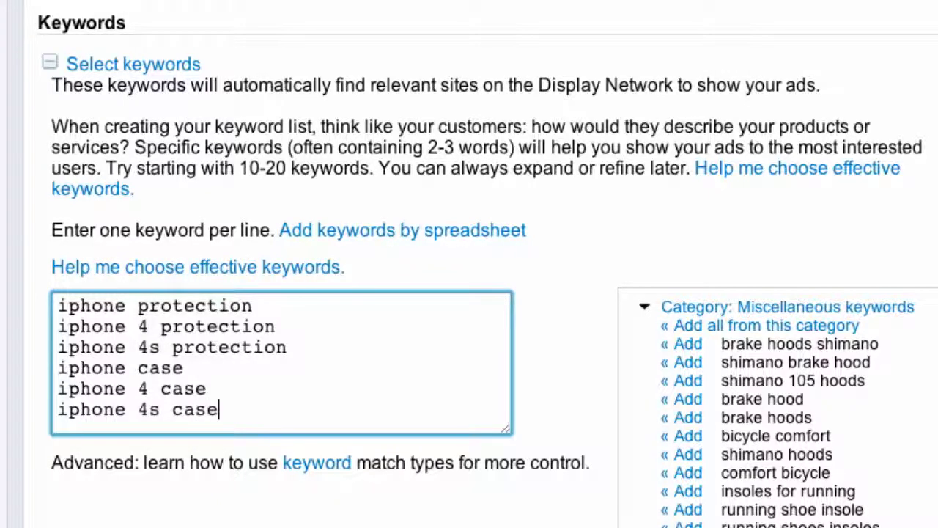
# - Add the keywords "best iphone 4 case" and "iphone 4 bumper case" at the end of the list
pyautogui.press('Return')
pyautogui.write('best ipho')
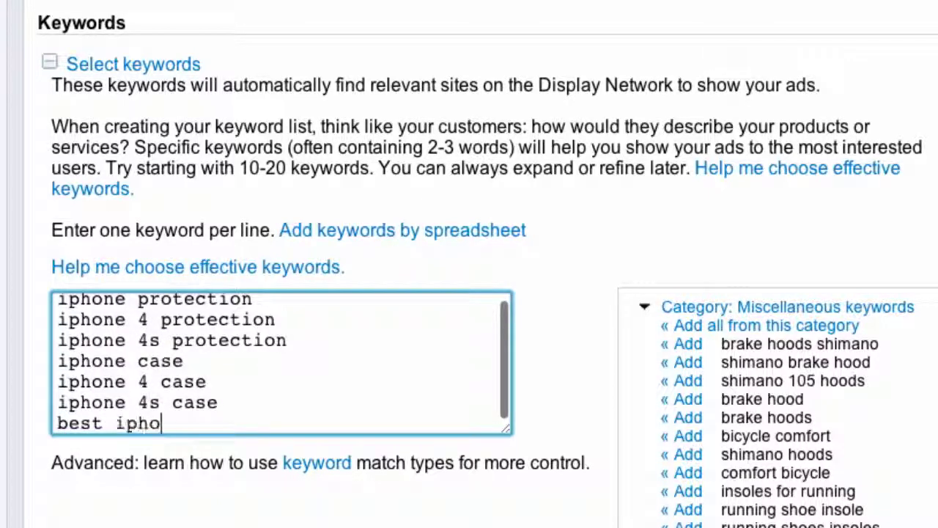
pyautogui.write('ne 4')
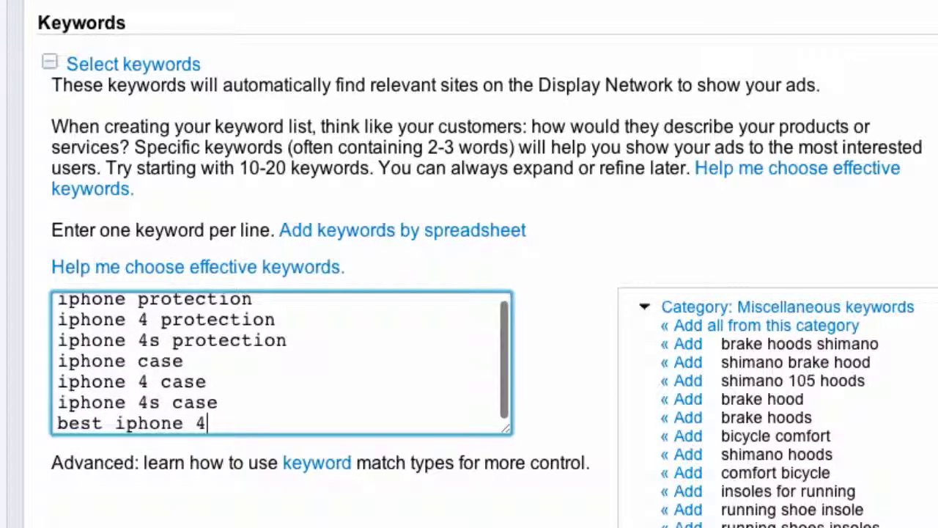
pyautogui.write(' case')
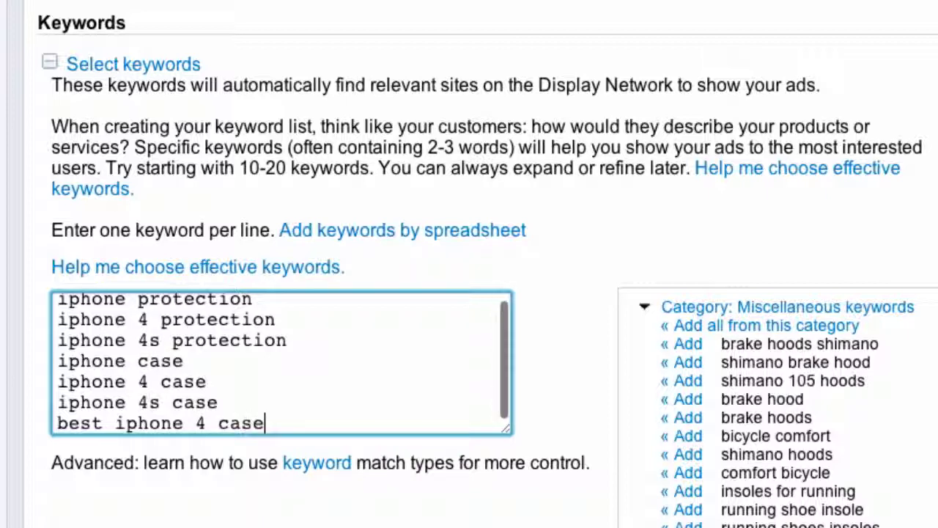
pyautogui.press('Return')
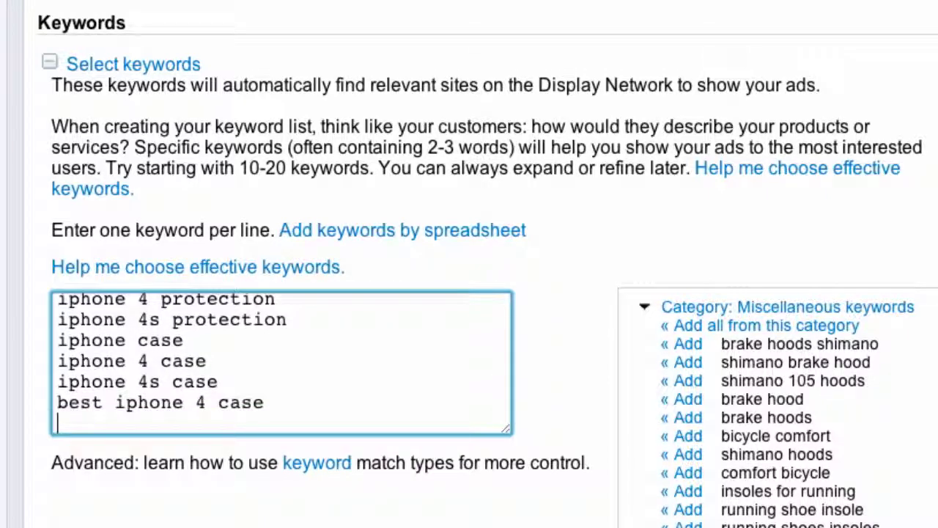
pyautogui.write('iphone 4')
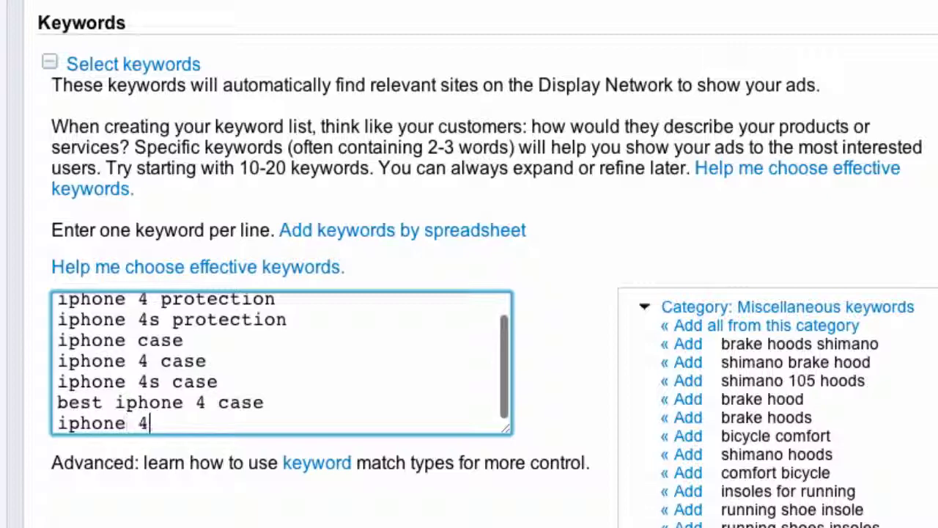
pyautogui.write(' bumper')
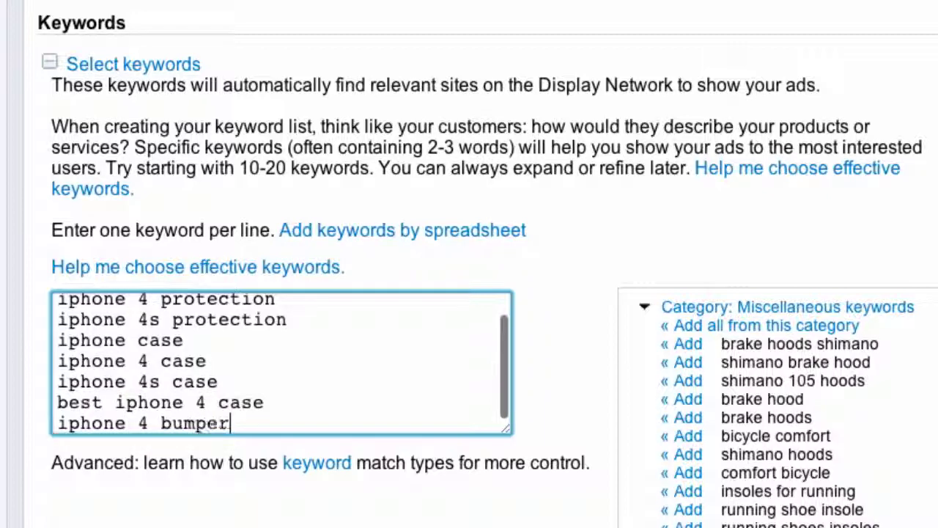
pyautogui.write(' case')
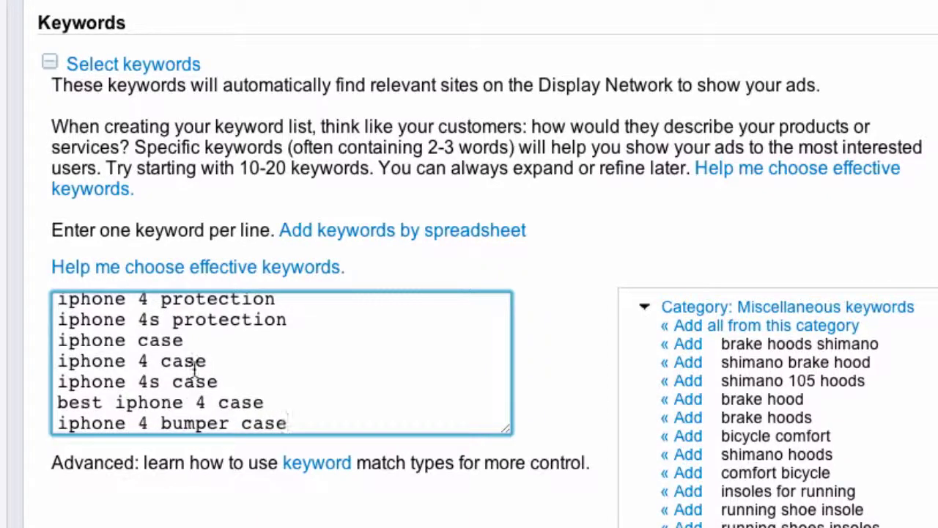
# - Enter ,5 as the ad group's default maximum cost-per-click bid and try to save the ad group
pyautogui.scroll(3, 194, 374)
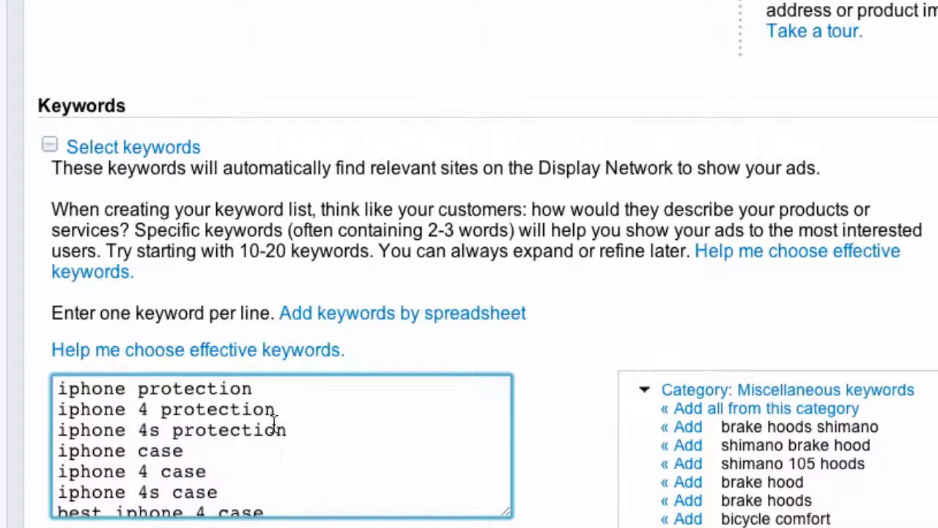
pyautogui.scroll(-5, 275, 424)
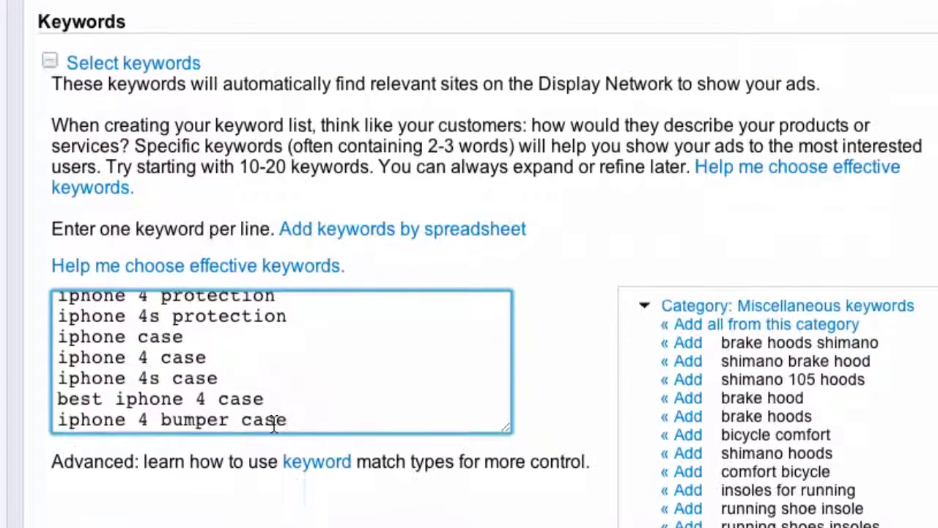
pyautogui.scroll(-5, 279, 494)
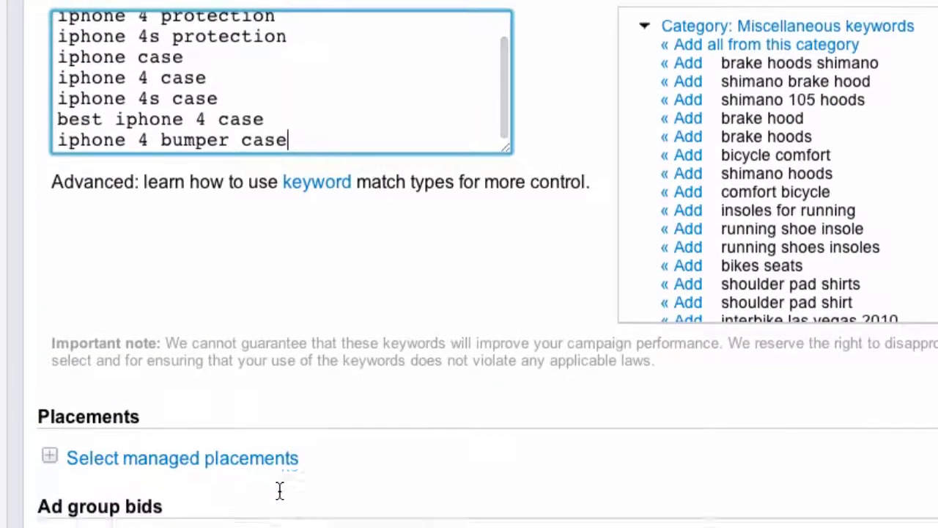
pyautogui.scroll(-4, 279, 491)
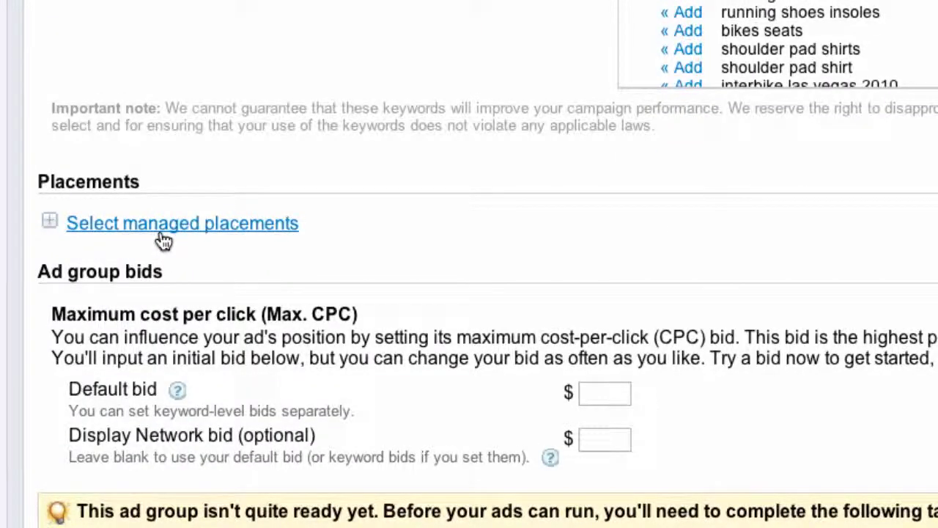
pyautogui.click(608, 394)
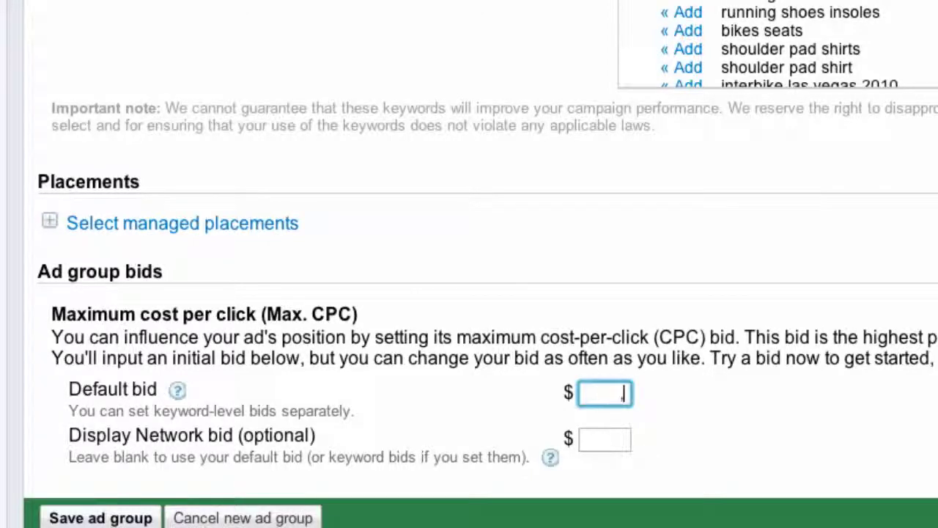
pyautogui.write('.5')
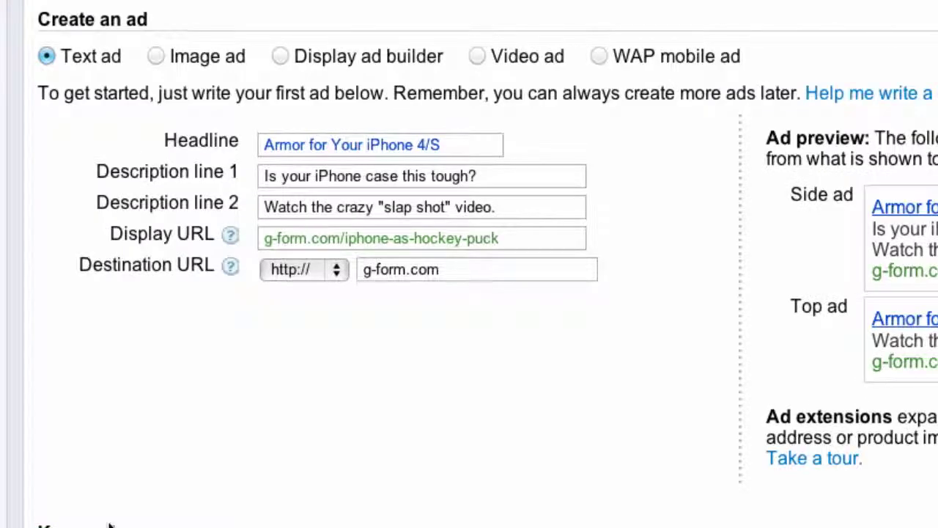
# - Correct the default bid to .5 dollars, save the ad group and review its keyword list
pyautogui.scroll(-6, 244, 477)
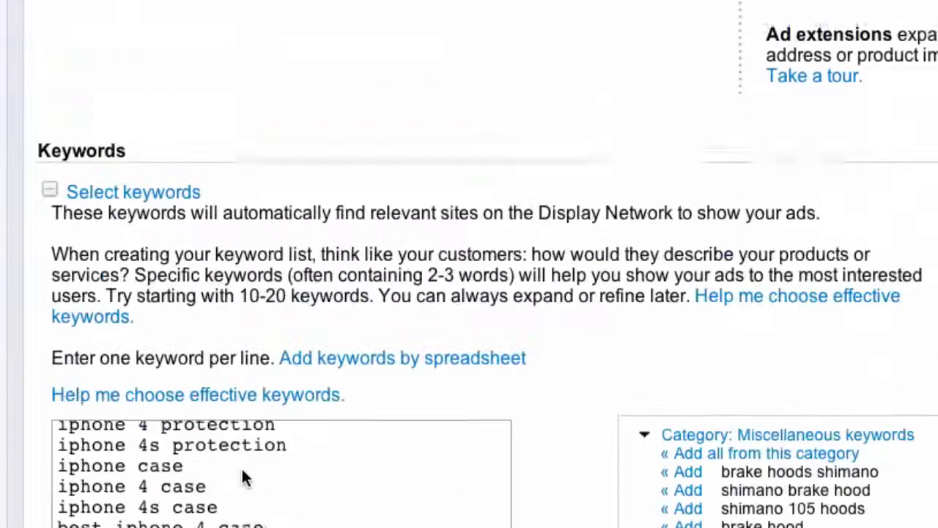
pyautogui.scroll(-8, 242, 466)
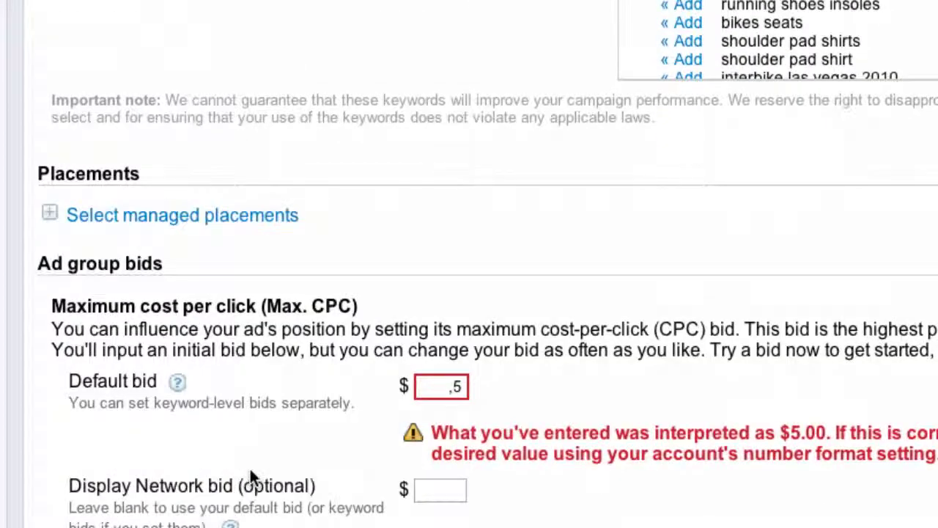
pyautogui.click(454, 386)
pyautogui.press('BackSpace')
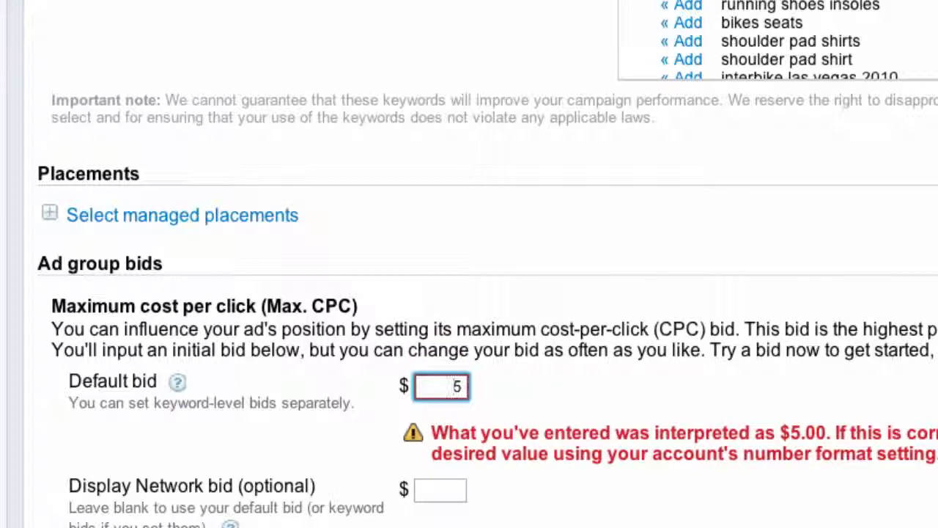
pyautogui.click(618, 398)
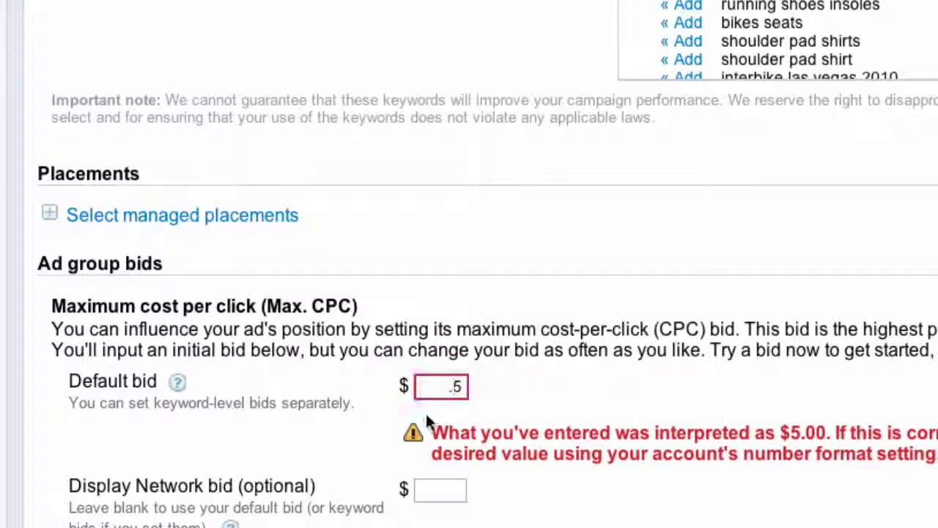
pyautogui.scroll(-1, 469, 293)
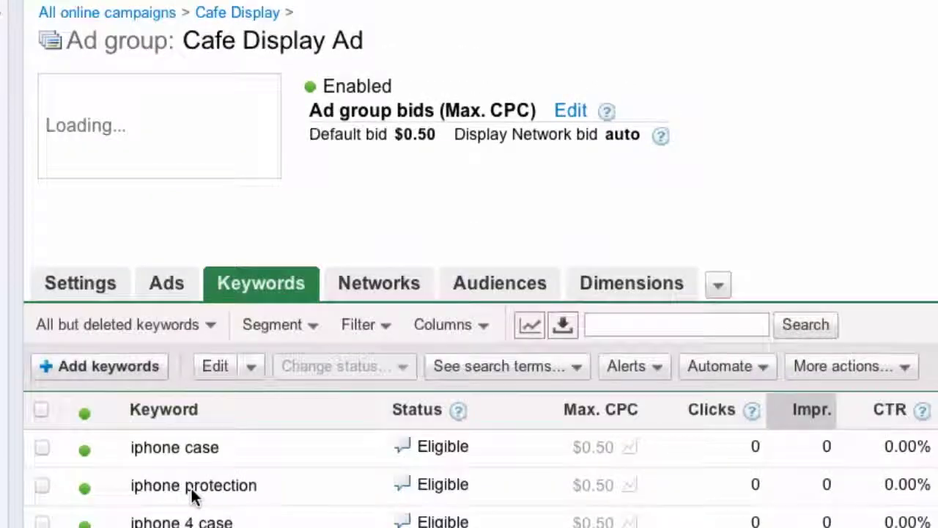
pyautogui.scroll(-1, 195, 496)
pyautogui.scroll(-6, 194, 497)
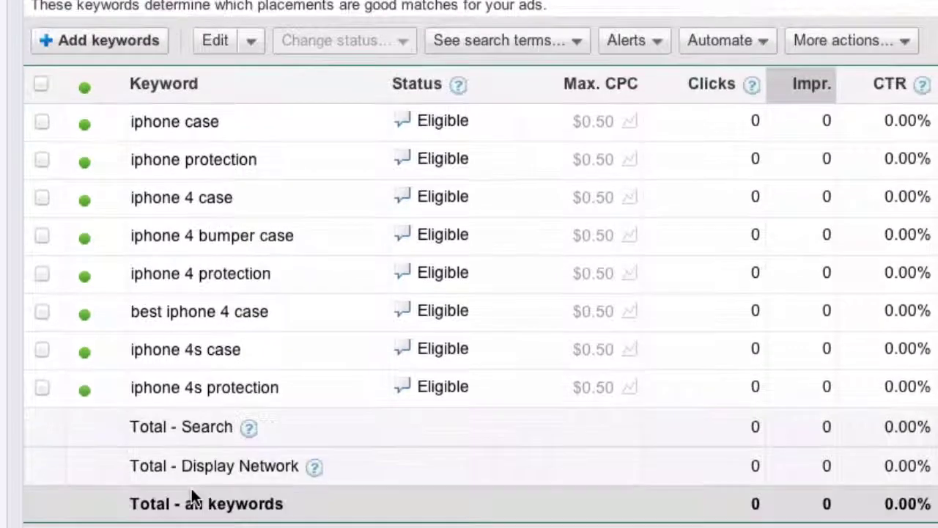